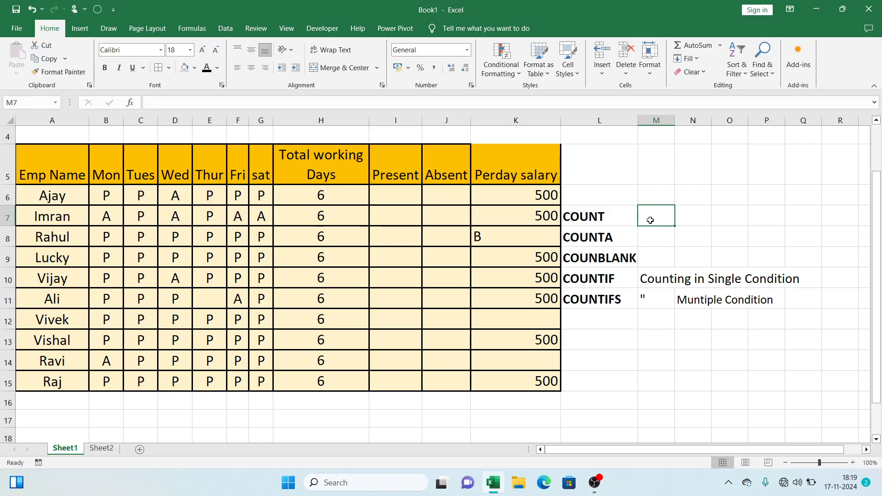
Count the numeric entries in the Perday salary column by entering =COUNT(K6:K15) in cell M7.
type("=cou")
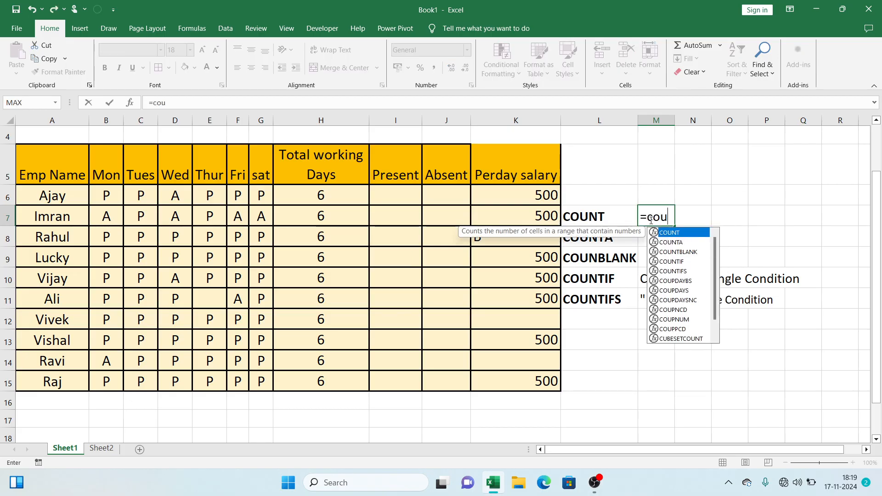
type("nt")
key("Tab")
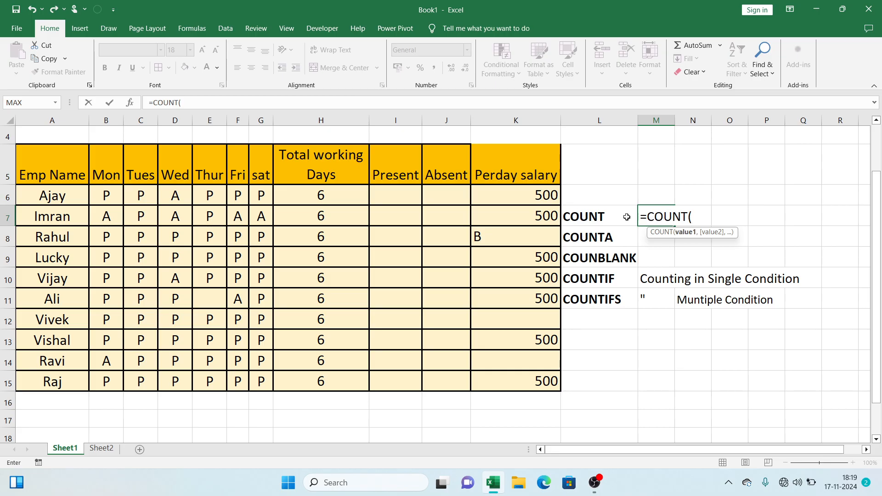
left_click_drag(506, 197, 509, 373)
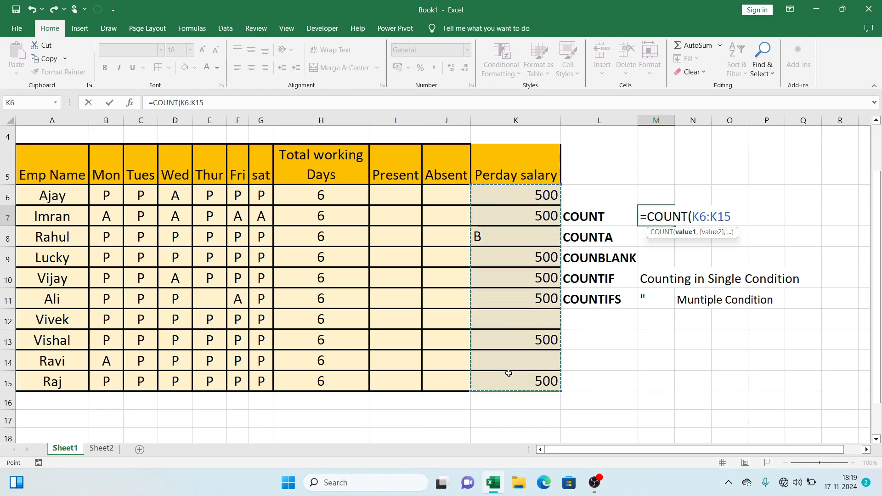
key("ctrl+Return")
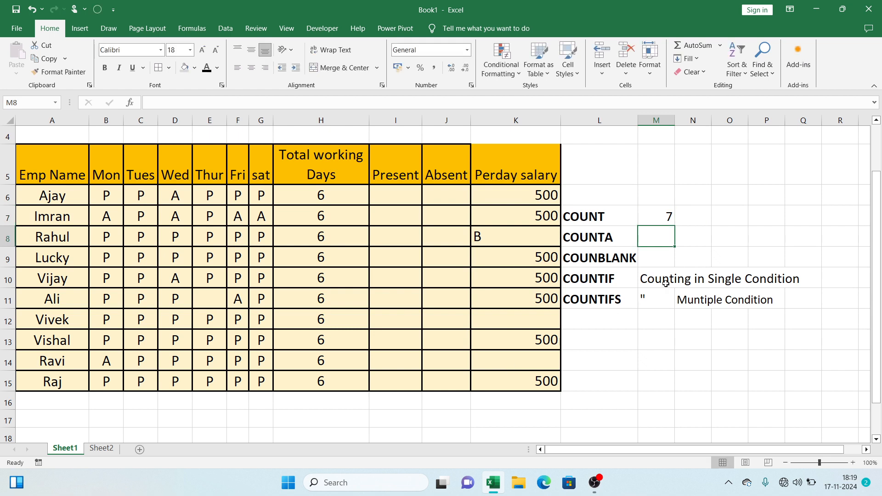
left_click(651, 209)
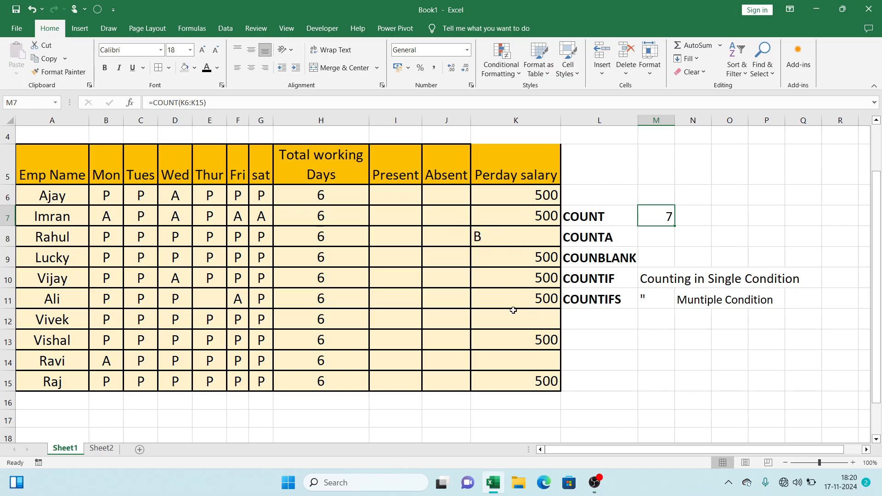
left_click(500, 238)
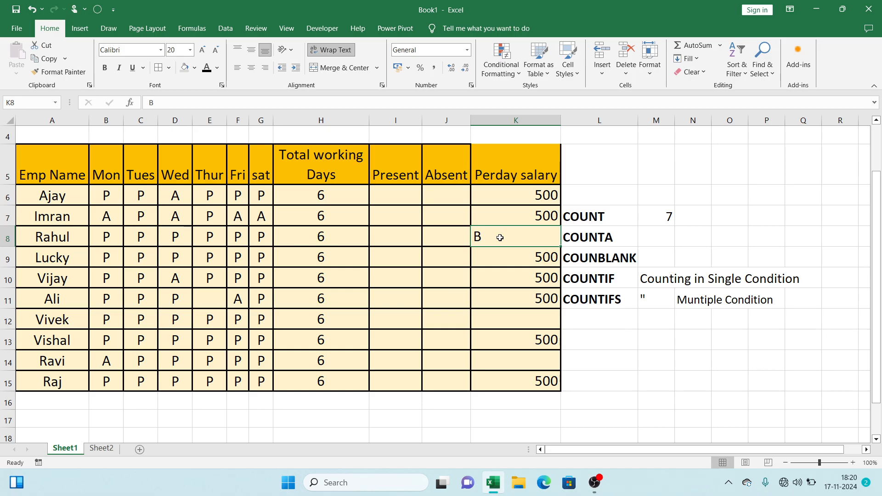
left_click(643, 216)
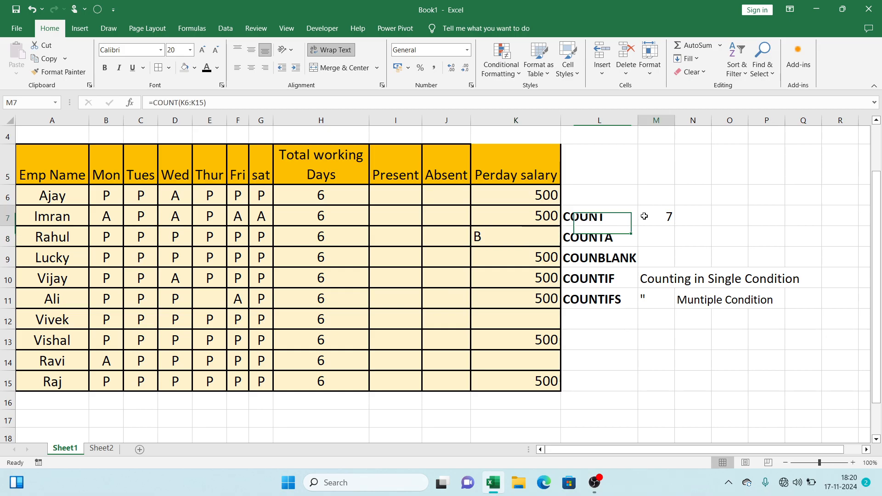
Count the non-empty cells of the sat and Total working Days columns by entering =COUNTA(G6:H15) in cell M8.
left_click(657, 236)
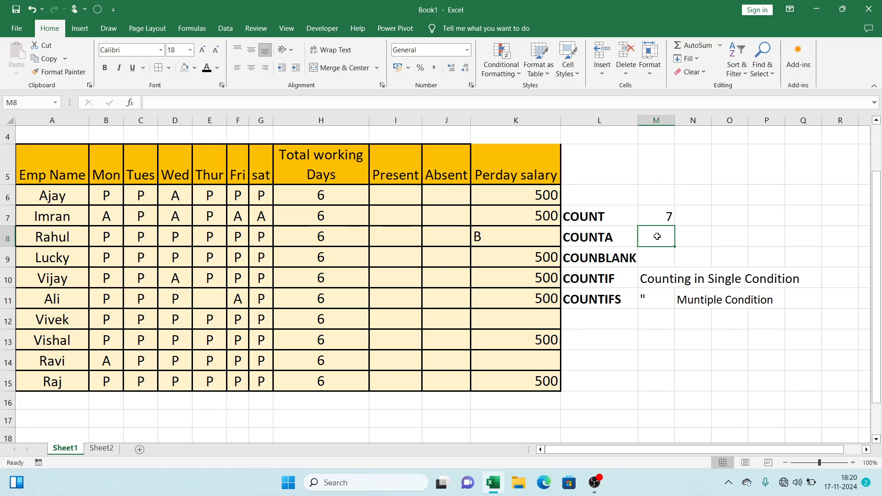
type("=c")
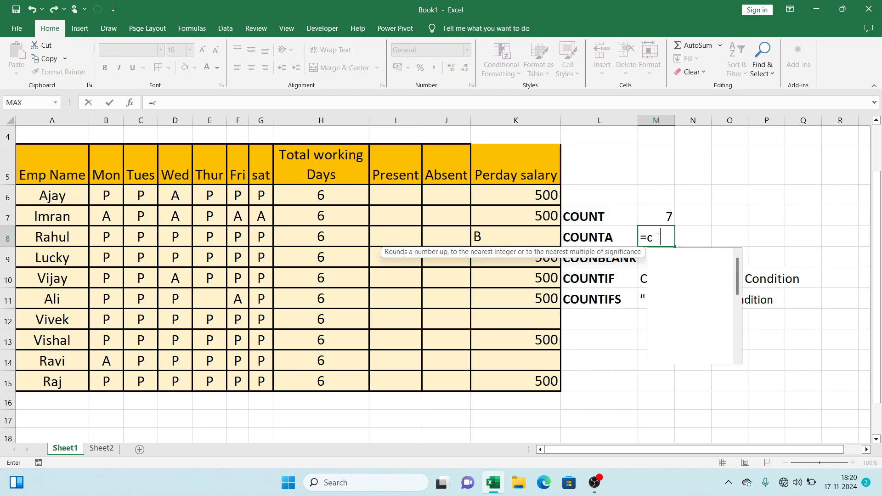
type("ounta")
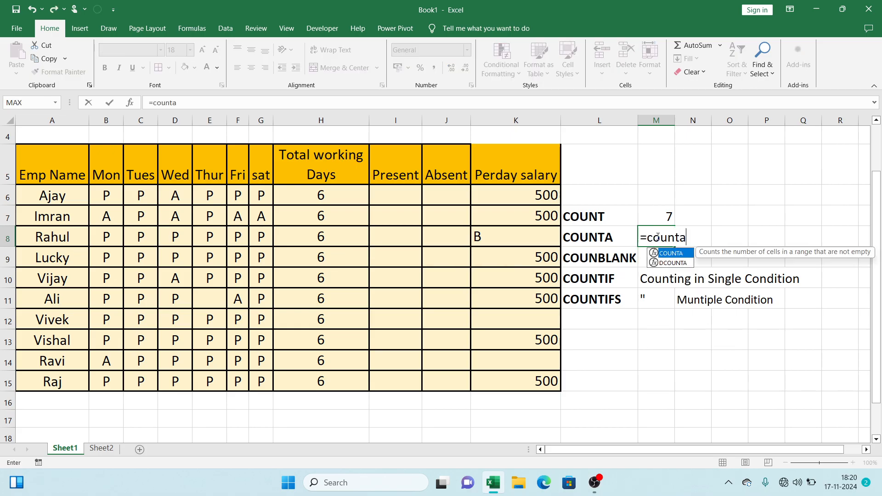
key("Tab")
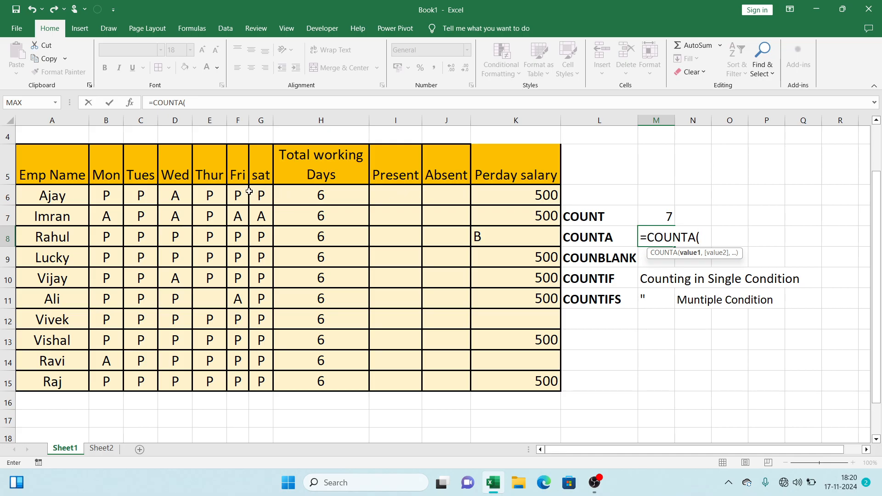
left_click(263, 193)
left_click_drag(300, 191, 311, 377)
key("Return")
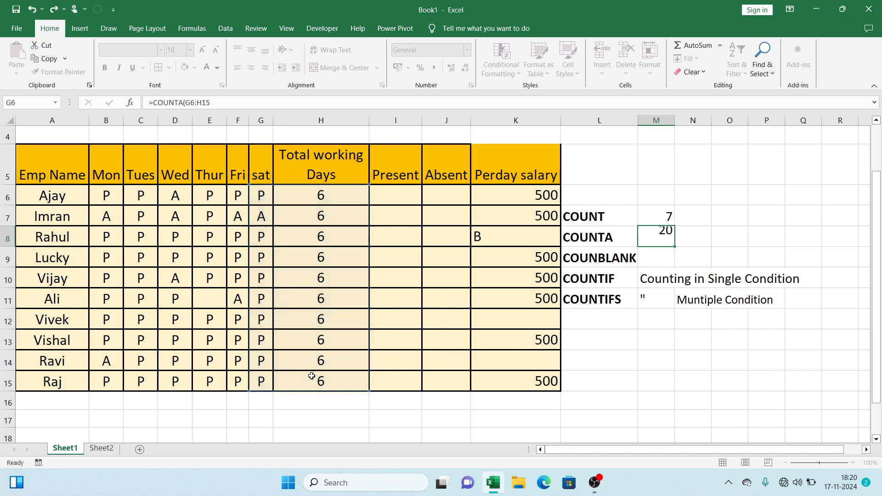
left_click(646, 231)
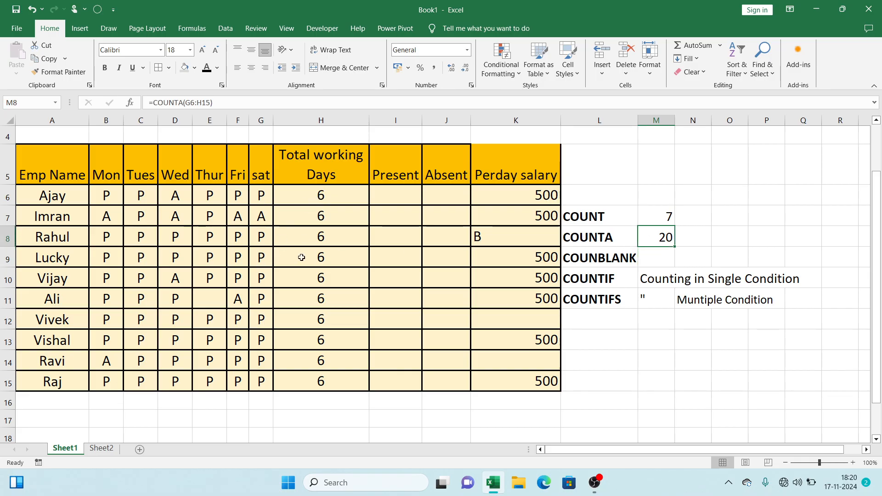
Count the empty Perday salary cells in K6:K15 with a COUNTBLANK formula in cell M9.
left_click(662, 257)
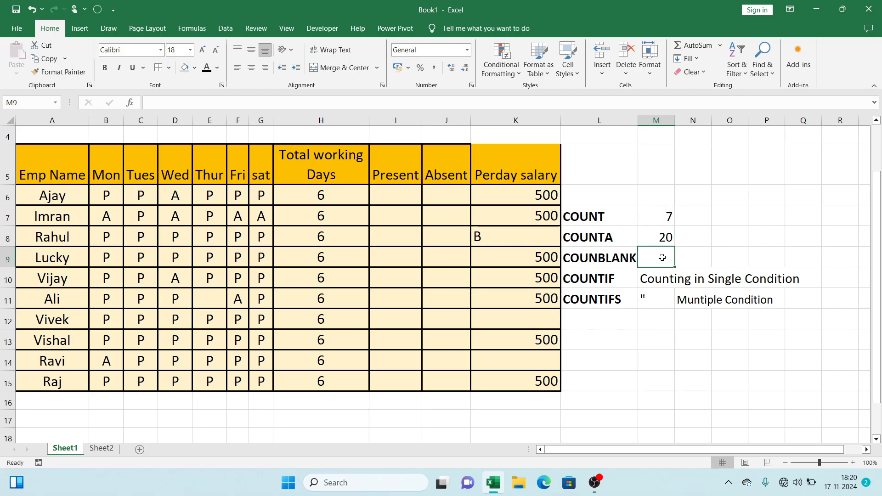
type("=")
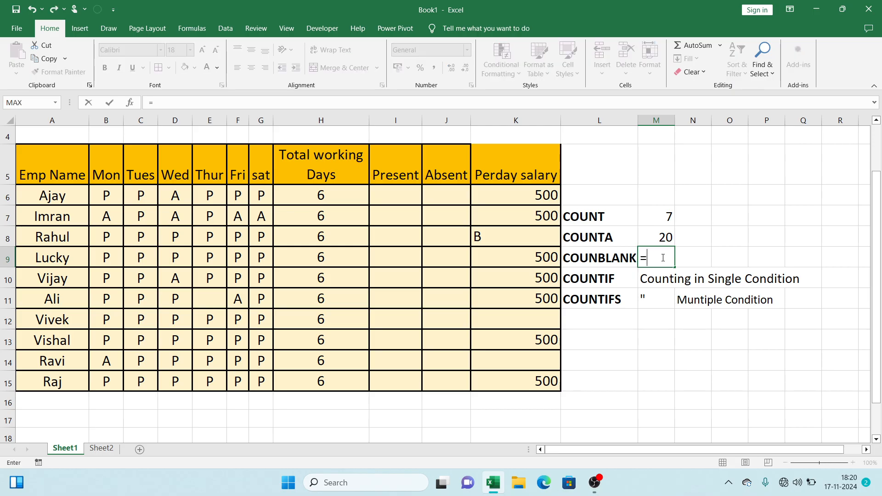
type("countbl")
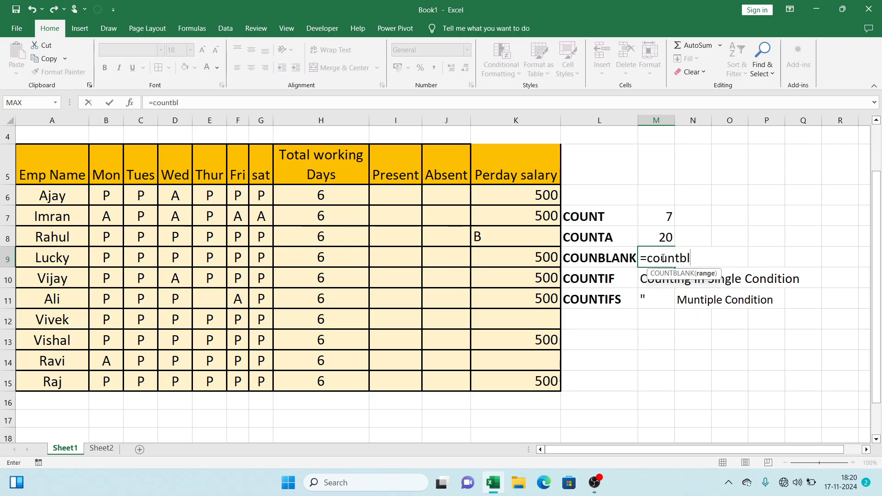
key("Tab")
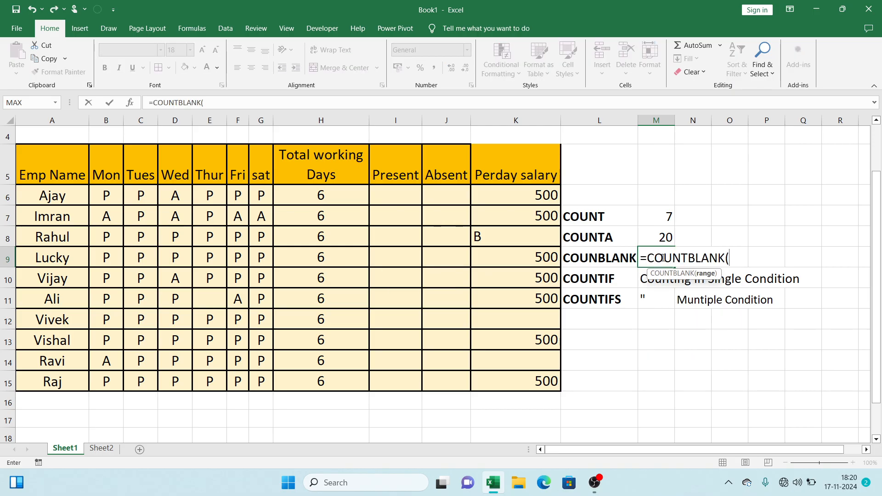
left_click_drag(524, 198, 511, 391)
key("Return")
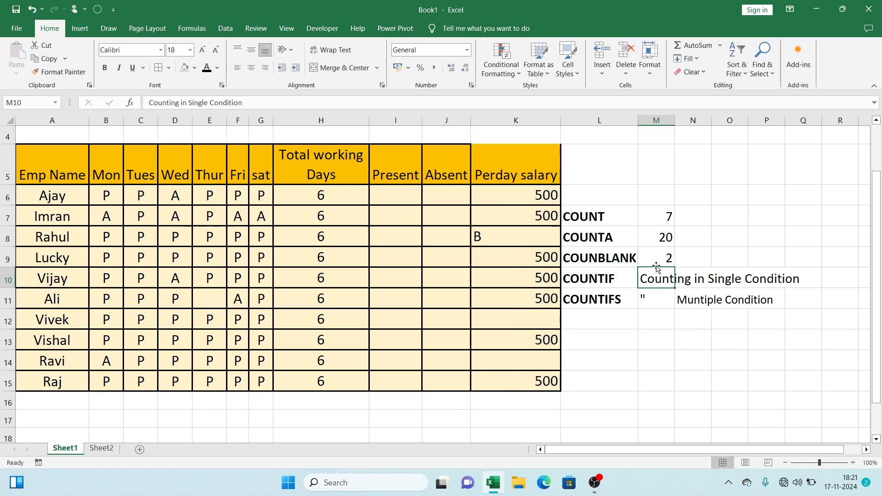
left_click(626, 284)
left_click(609, 299)
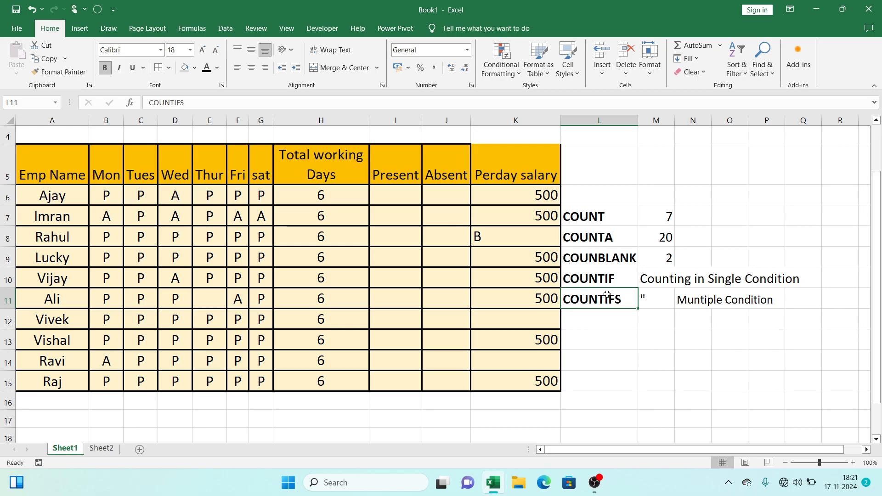
left_click(613, 281)
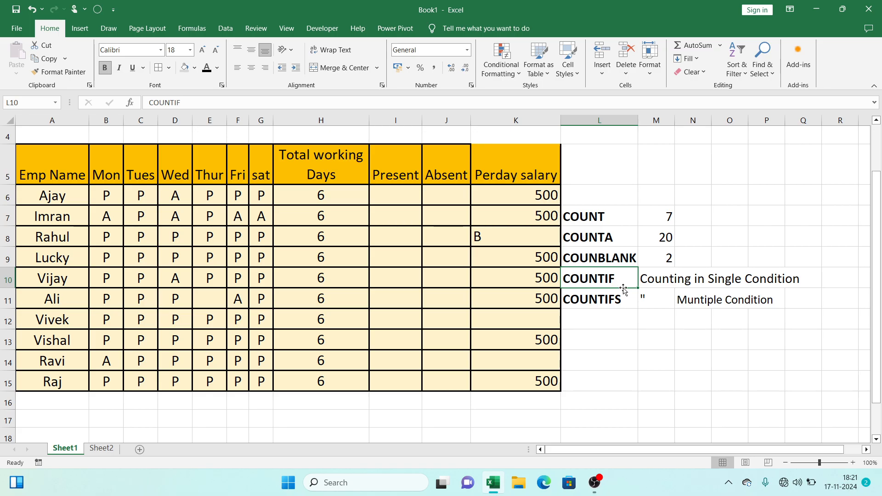
left_click(608, 304)
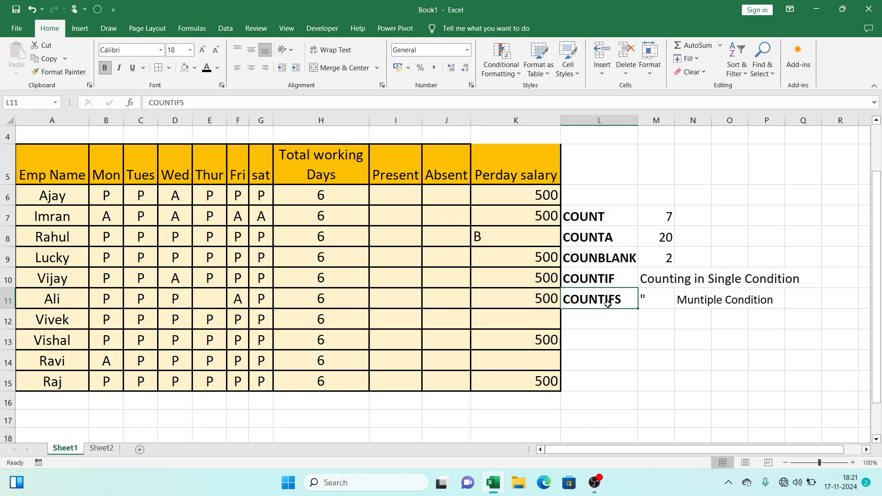
left_click(607, 280)
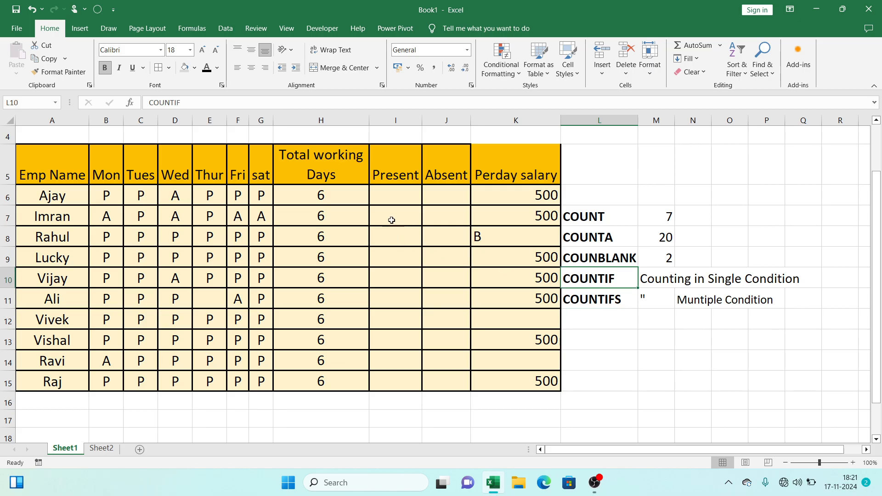
Enter =COUNTIF(B6:G6,"P") in cell I6 of the Present column and fill it down to I15.
left_click(395, 194)
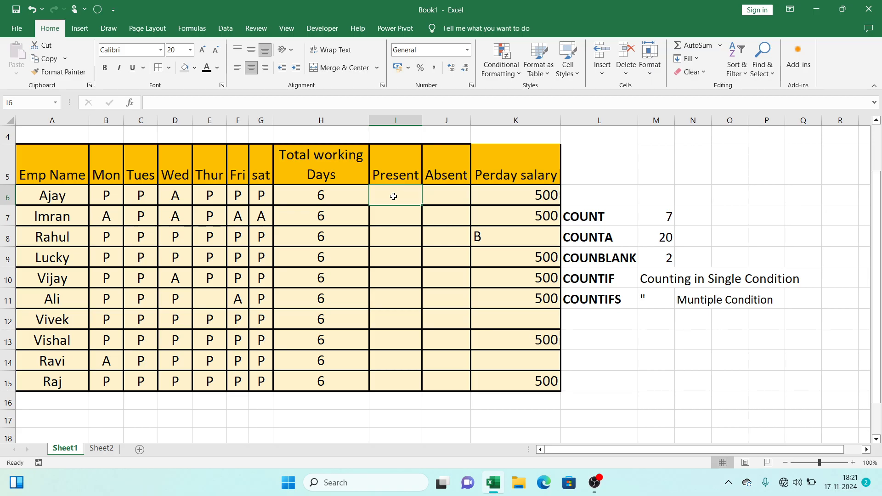
type("=cou")
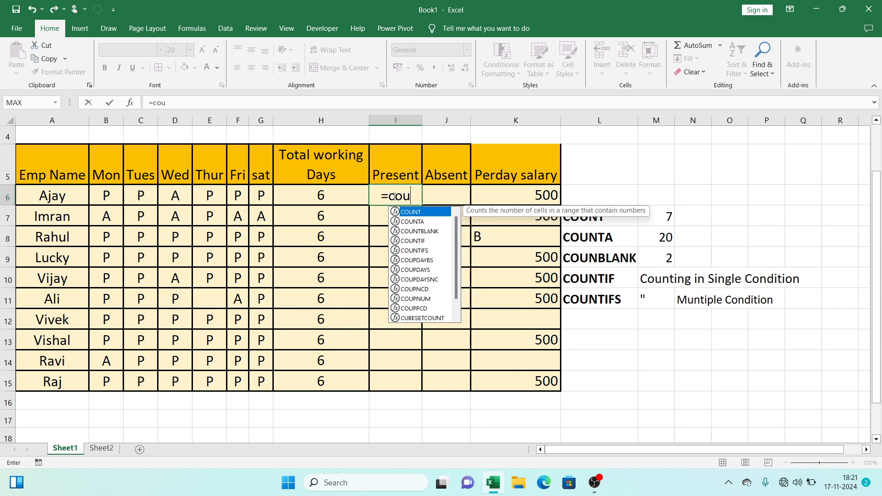
type("ntif")
key("Tab")
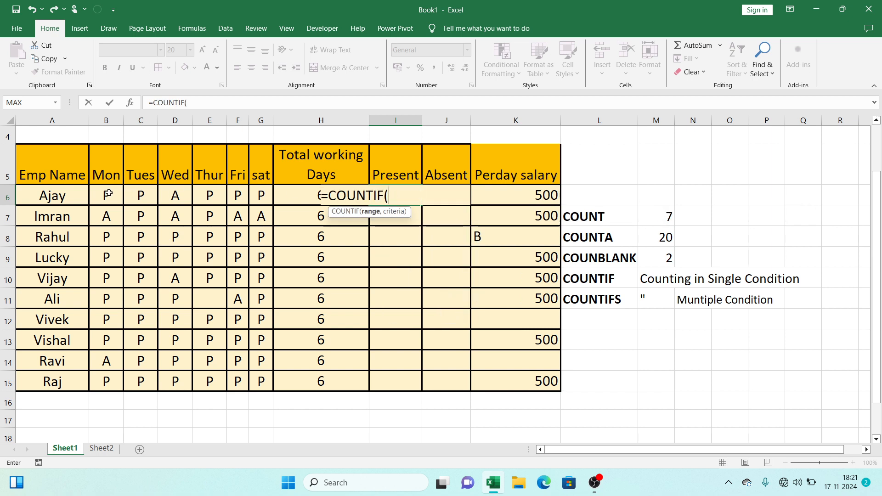
left_click_drag(109, 194, 258, 188)
type(",")
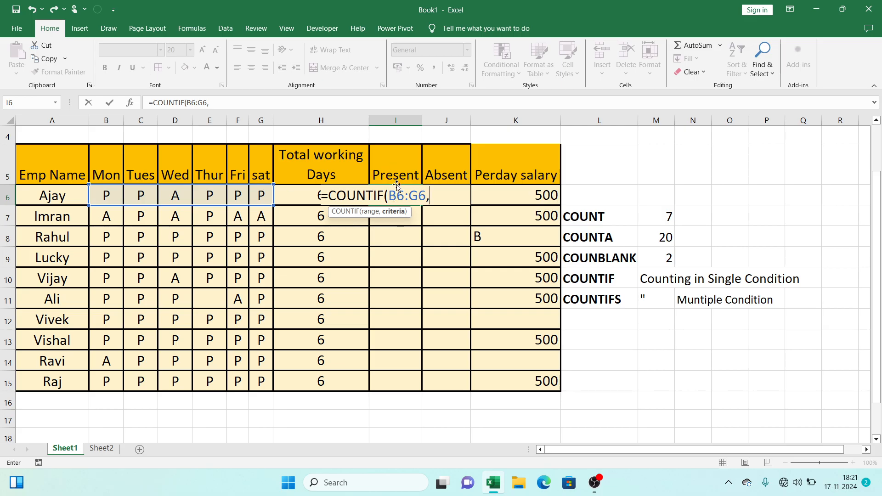
type("\"p\"")
key("BackSpace")
key("BackSpace")
type("P\"")
key("Return")
left_click(398, 192)
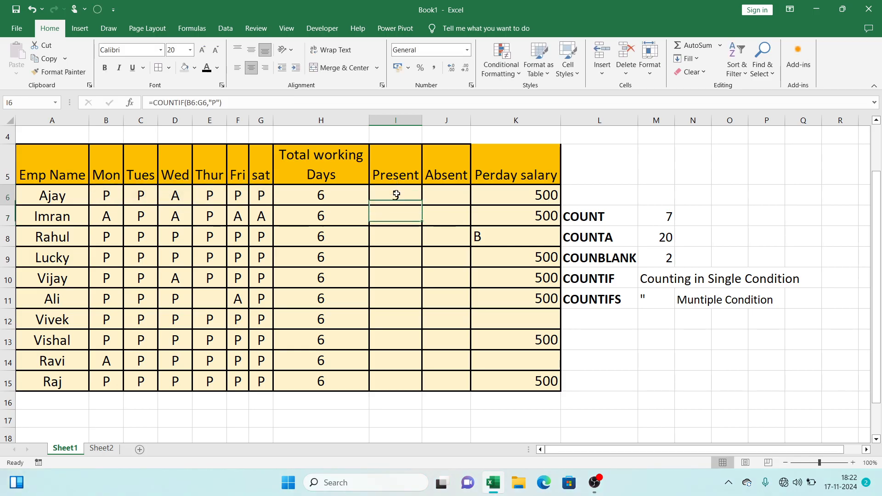
left_click_drag(422, 204, 423, 393)
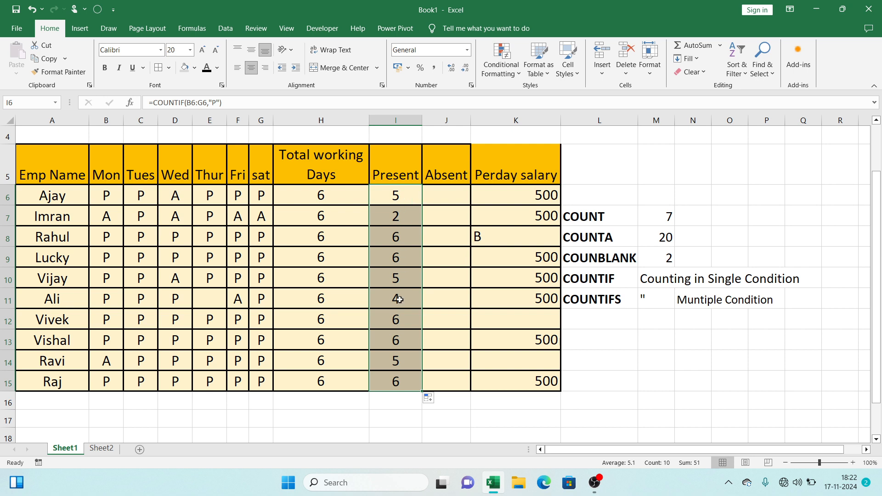
Start a COUNTIF formula in cell J6 of the Absent column, correcting the misspelled function name.
left_click(439, 195)
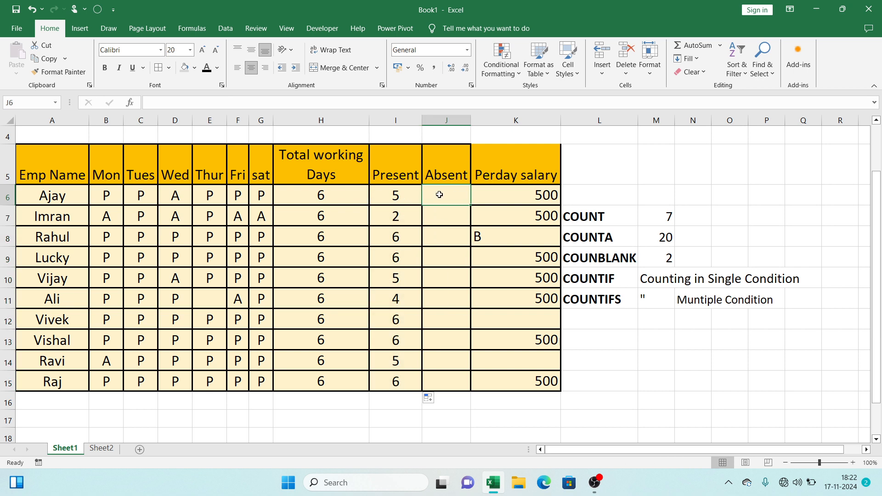
type("=")
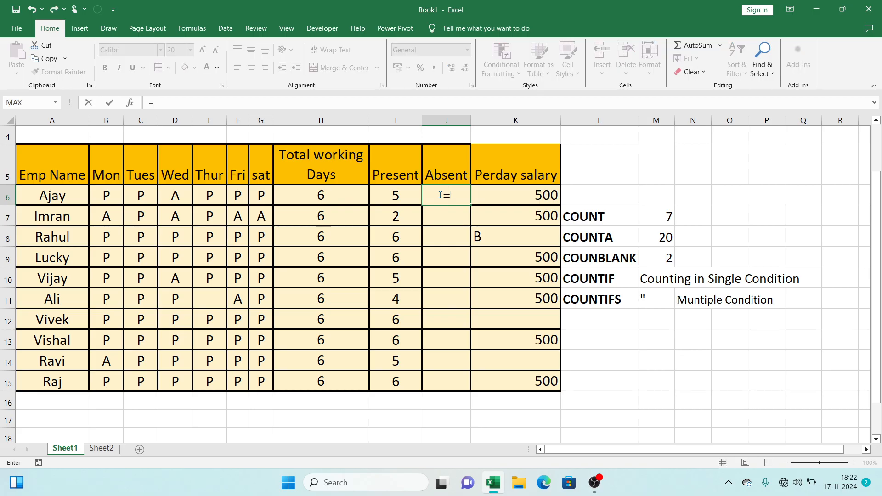
type("counif")
key("Right")
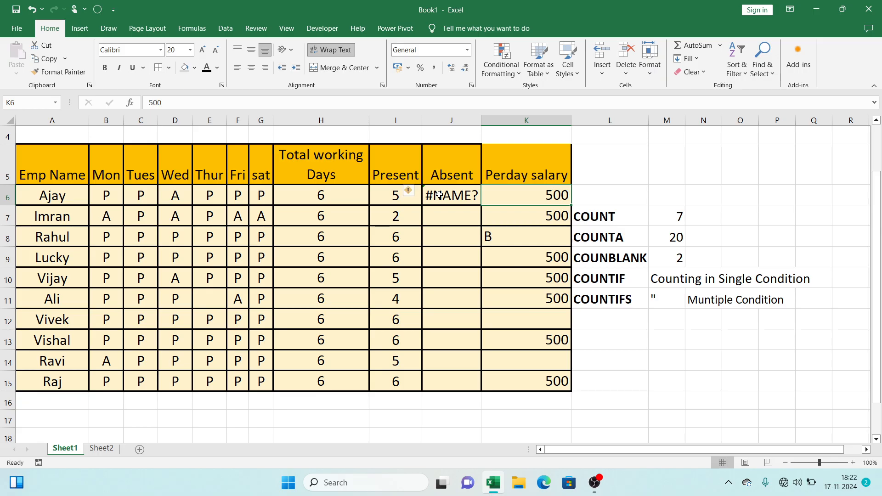
double_click(440, 196)
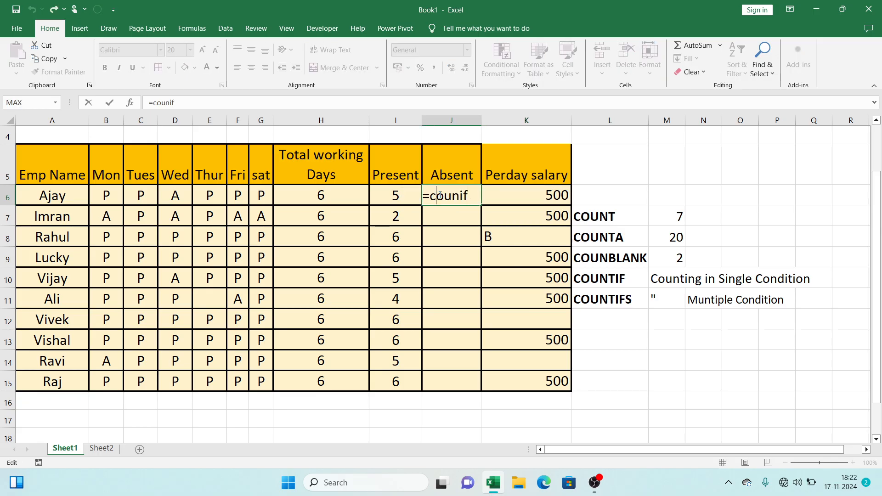
left_click(467, 196)
key("BackSpace")
key("BackSpace")
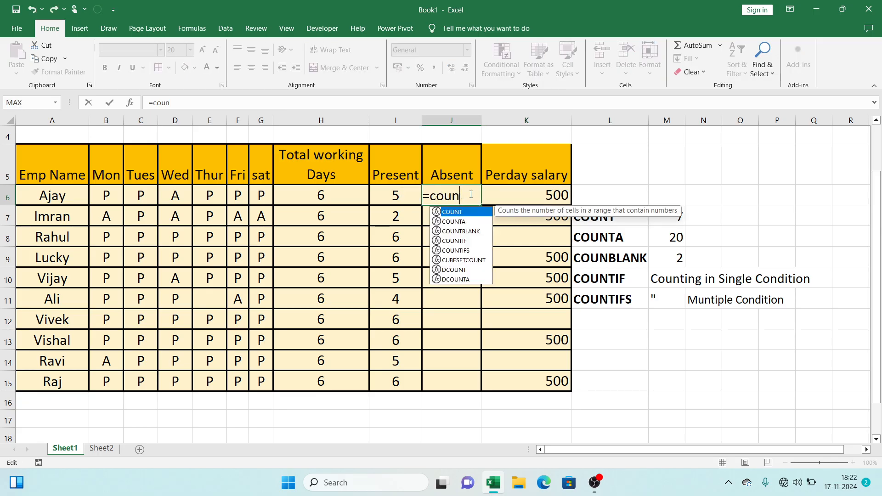
type("i")
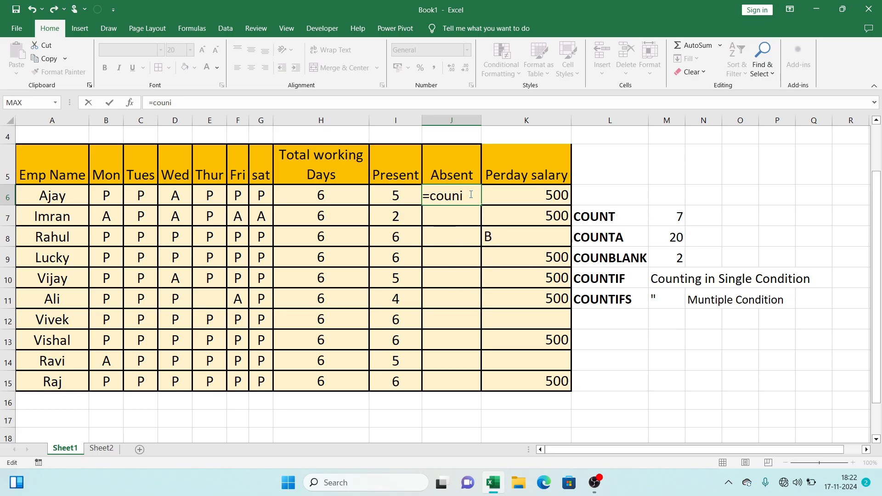
key("BackSpace")
type("t")
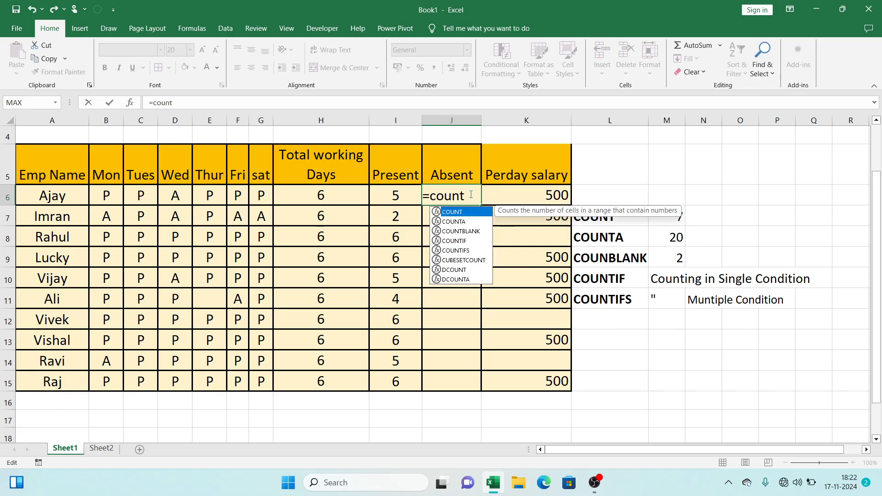
type("i")
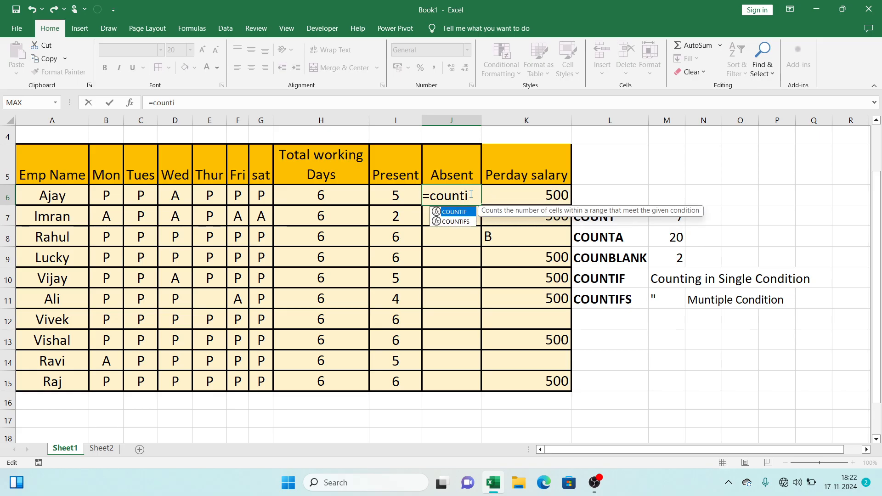
key("Tab")
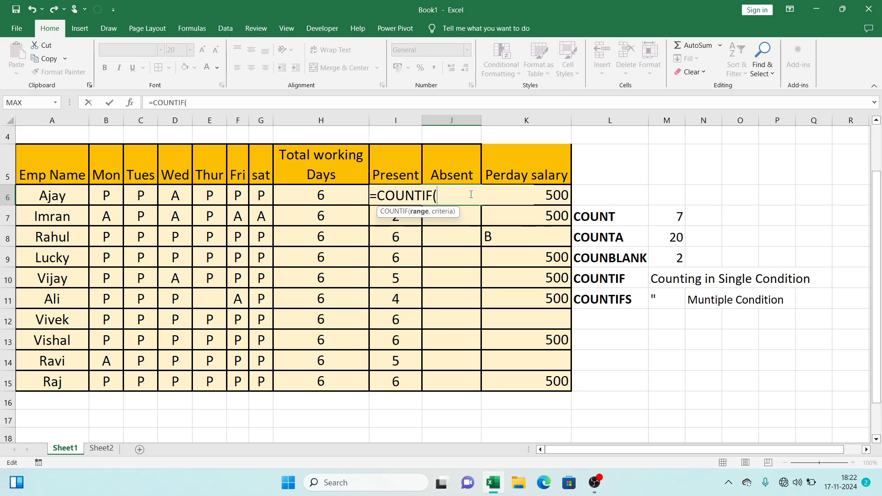
Complete J6 as =COUNTIF(B6:G6,"A") and fill the formula down the Absent column to J15.
left_click_drag(108, 201, 255, 194)
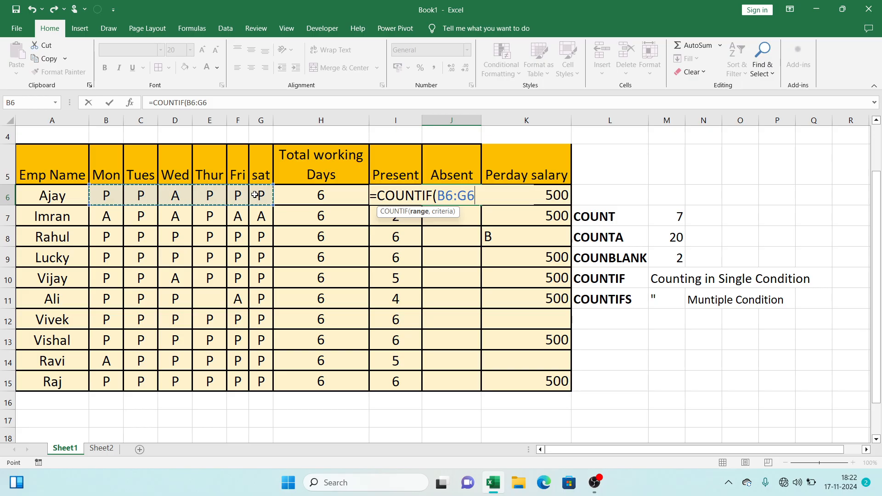
type(",")
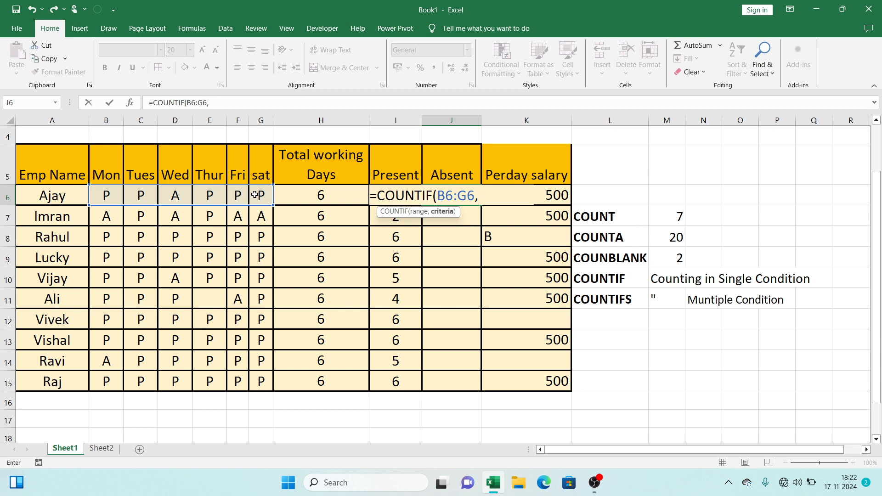
type("A\"")
left_click(479, 195)
type("\"")
key("ctrl+Return")
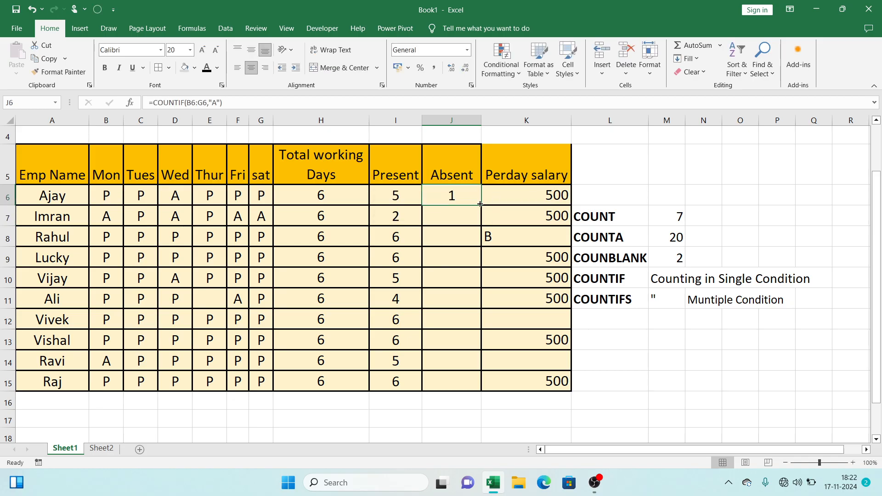
double_click(479, 204)
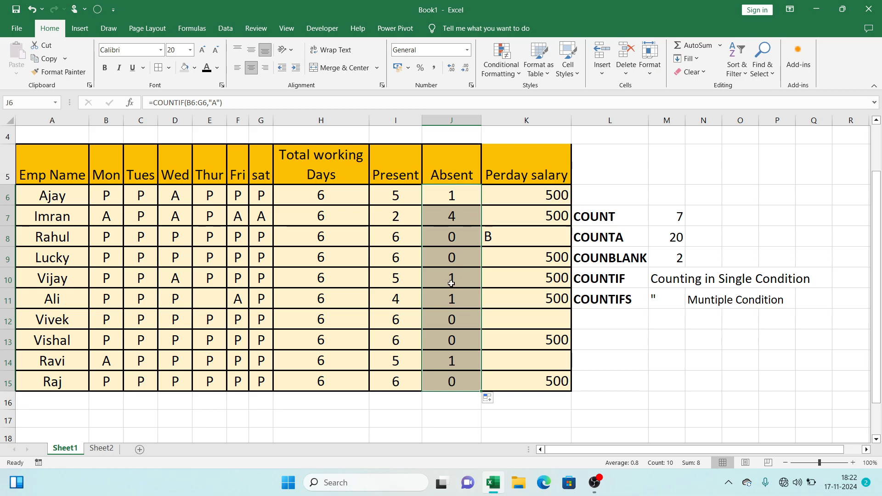
Switch to Sheet2 with the student marks table.
left_click(592, 282)
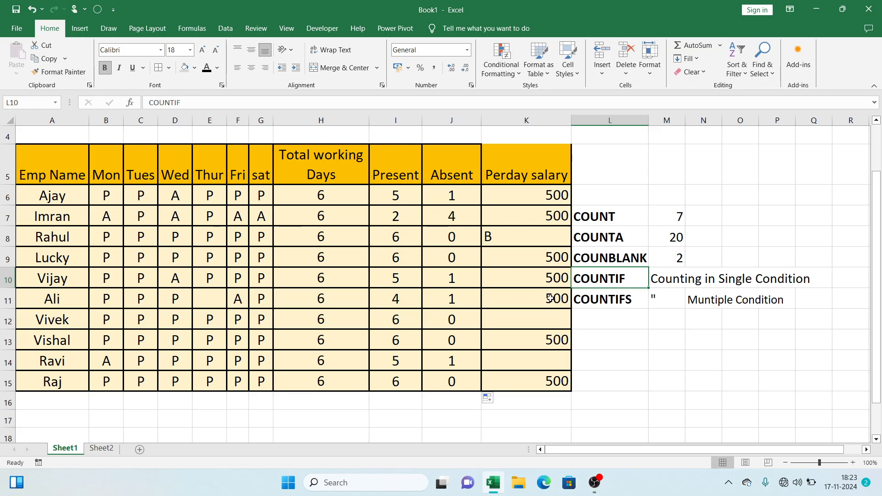
left_click(618, 298)
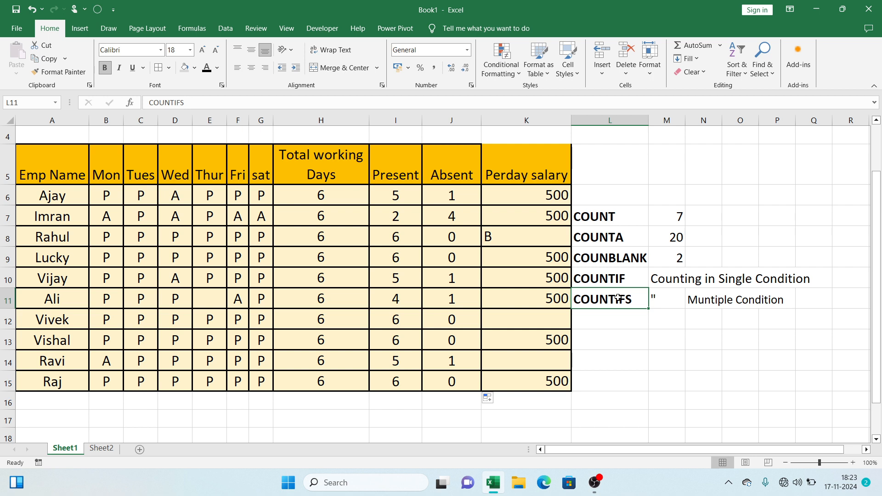
left_click(101, 449)
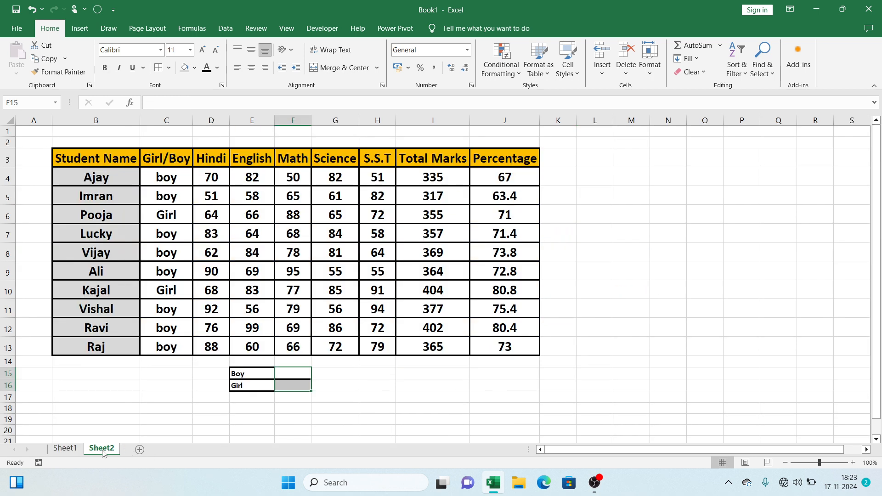
Start a COUNTIFS formula in cell F15 beside Boy, with Girl/Boy range C4:C13 and the criterion "Boy".
left_click(293, 377)
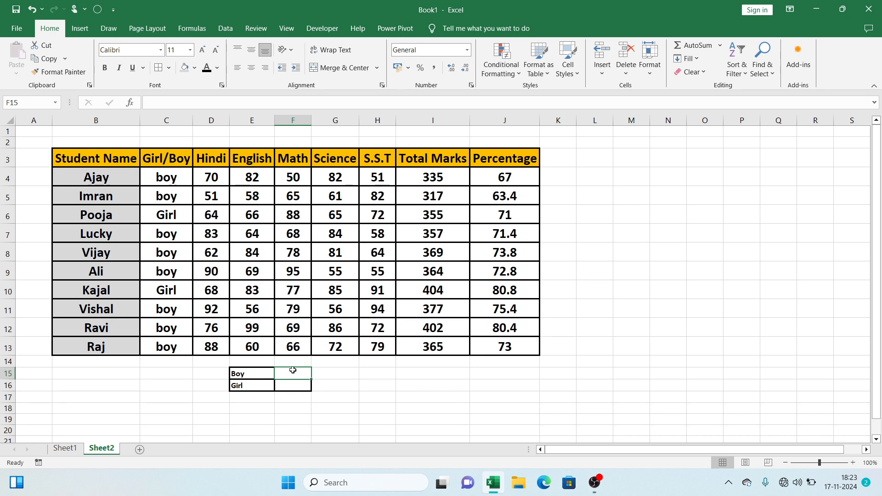
left_click(336, 384)
left_click(297, 374)
type("=c")
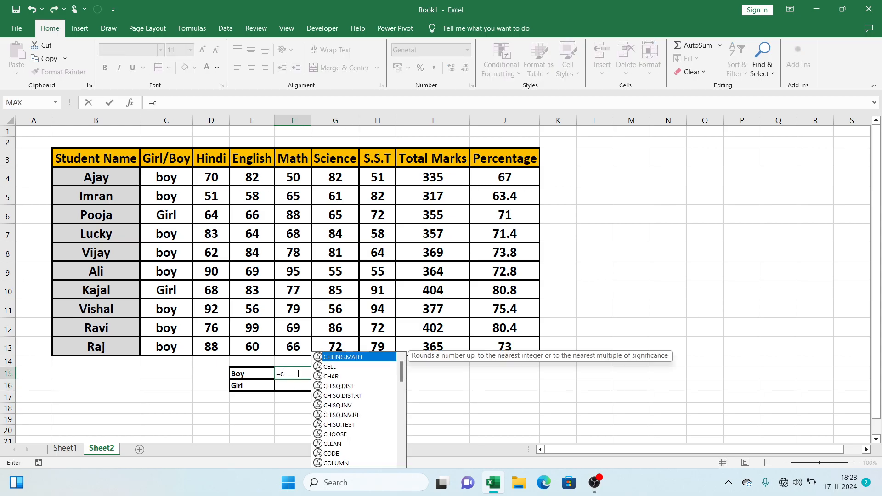
type("ountif")
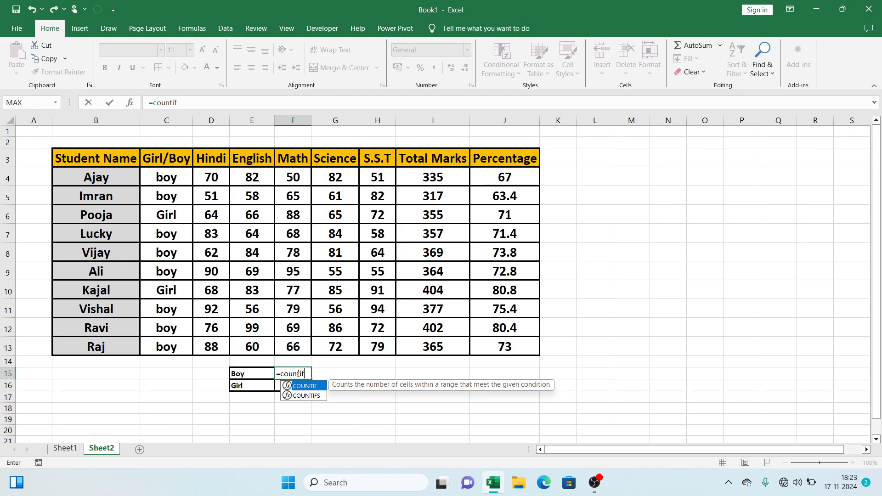
key("Down")
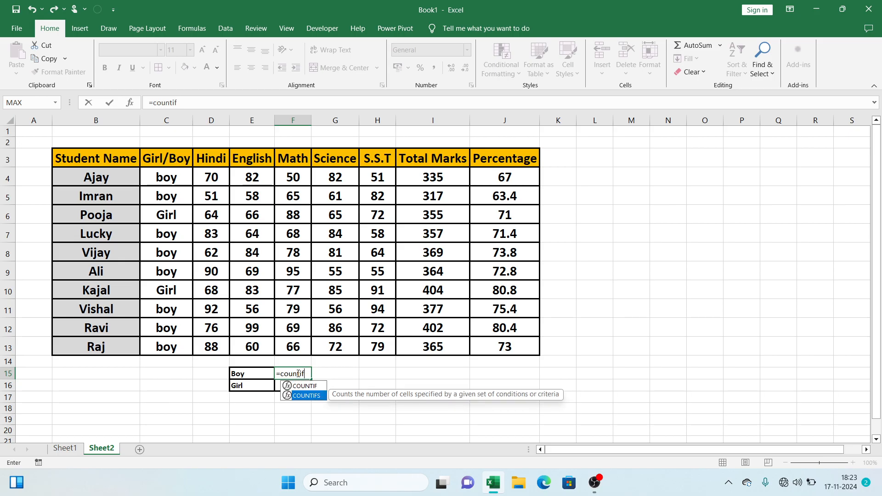
key("Tab")
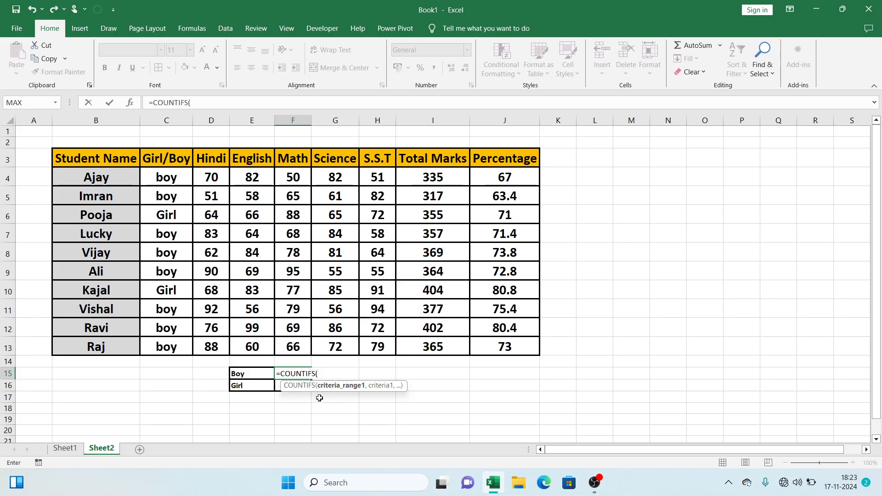
left_click_drag(173, 179, 167, 350)
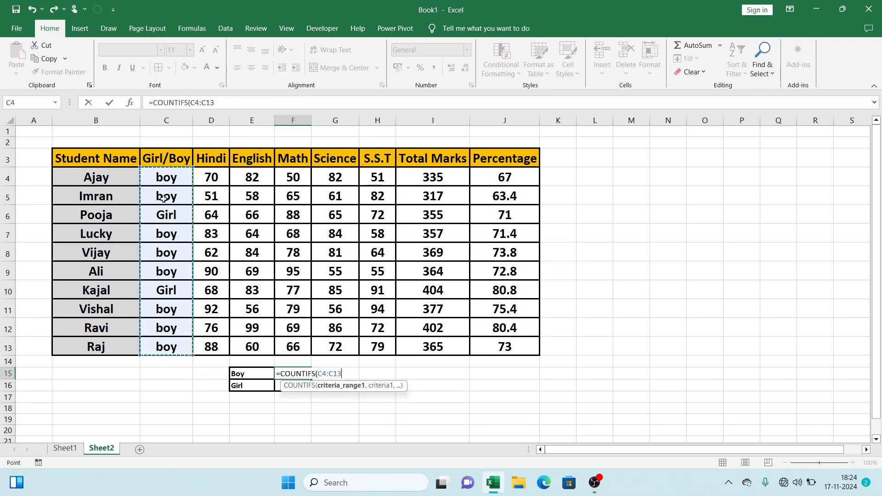
type(",")
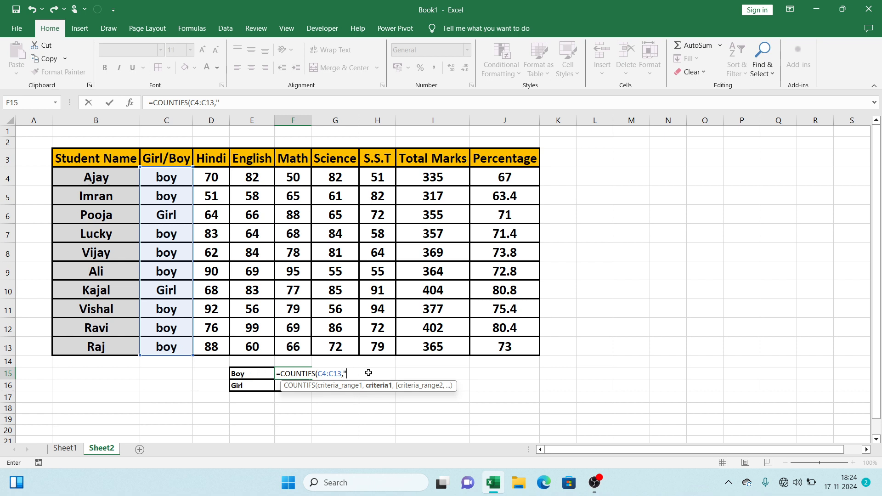
type("Boy\",")
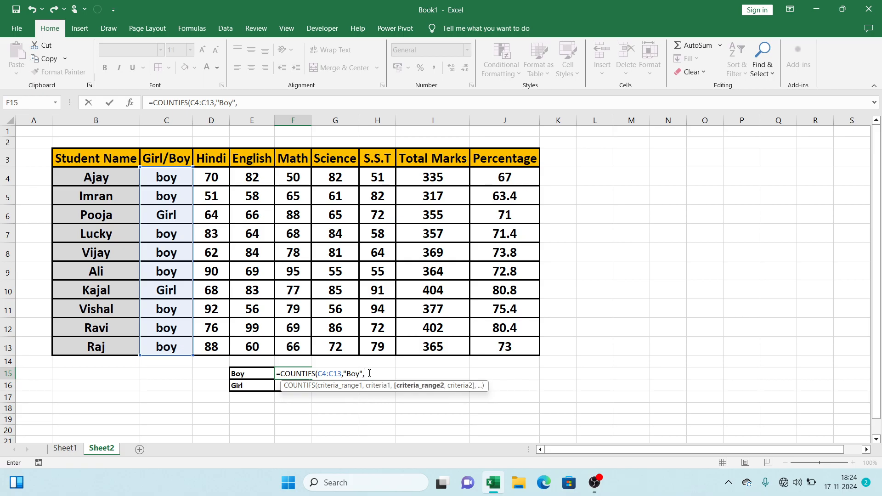
Add the Percentage range J4:J13 with the criterion ">70%" to the COUNTIFS formula in F15 and enter it.
left_click_drag(502, 177, 506, 340)
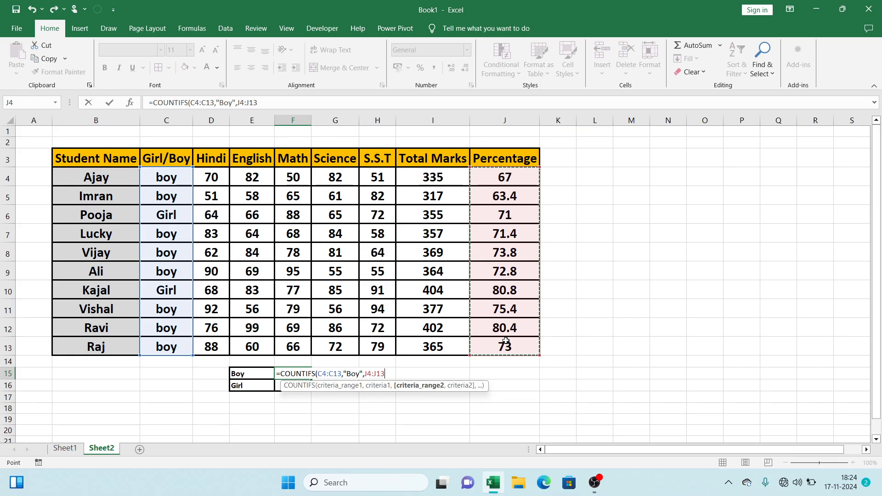
type(",")
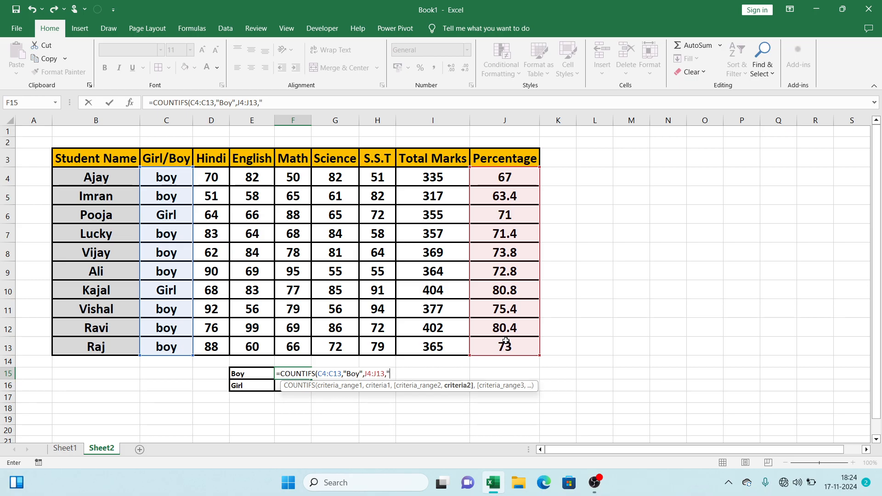
type("70%")
type("\")")
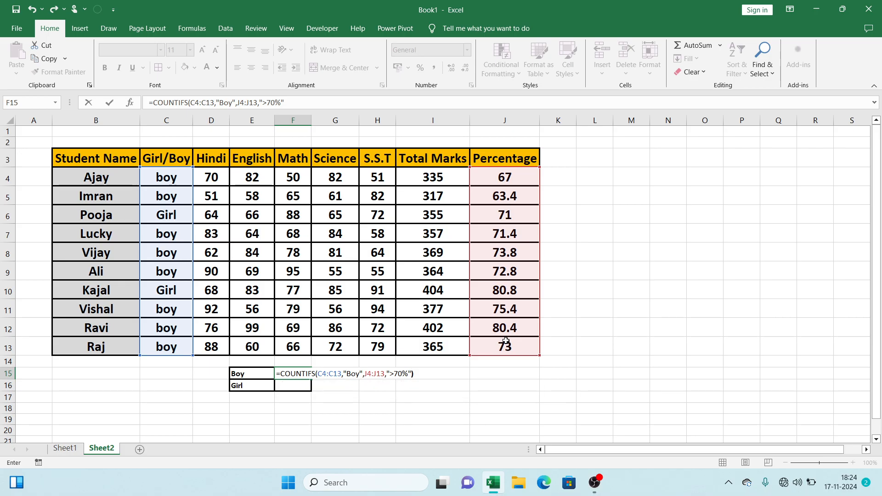
key("Return")
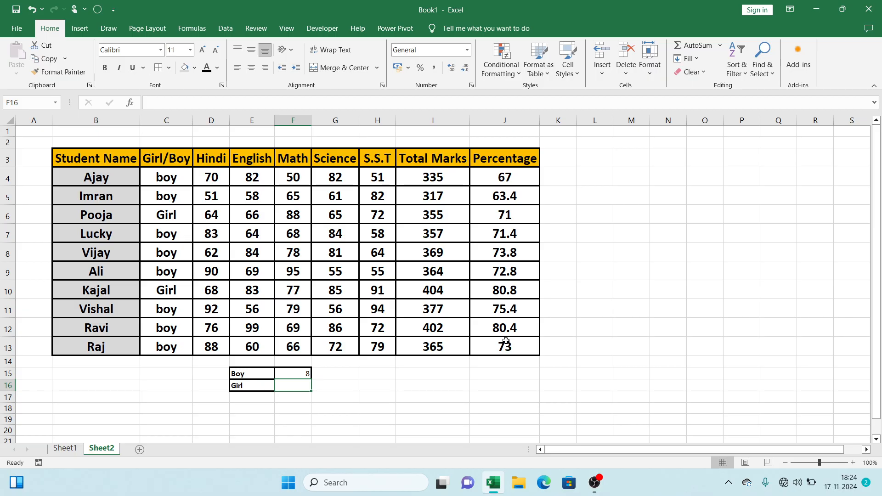
left_click(301, 376)
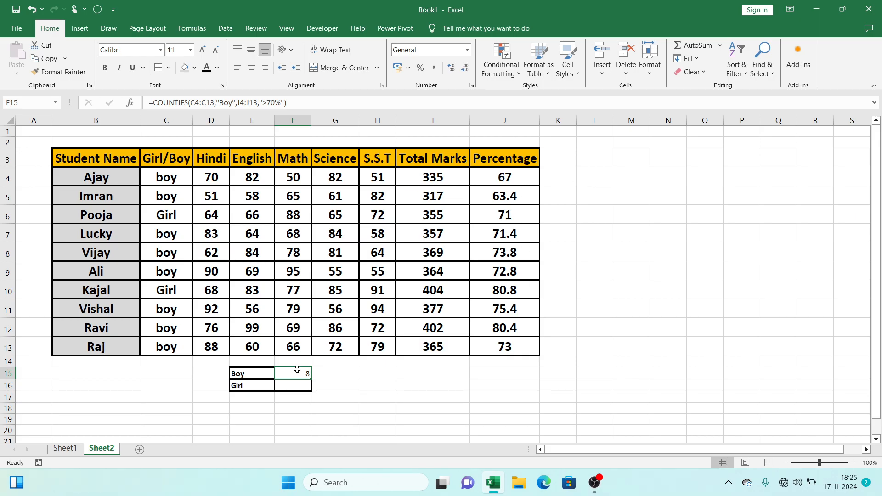
left_click(293, 388)
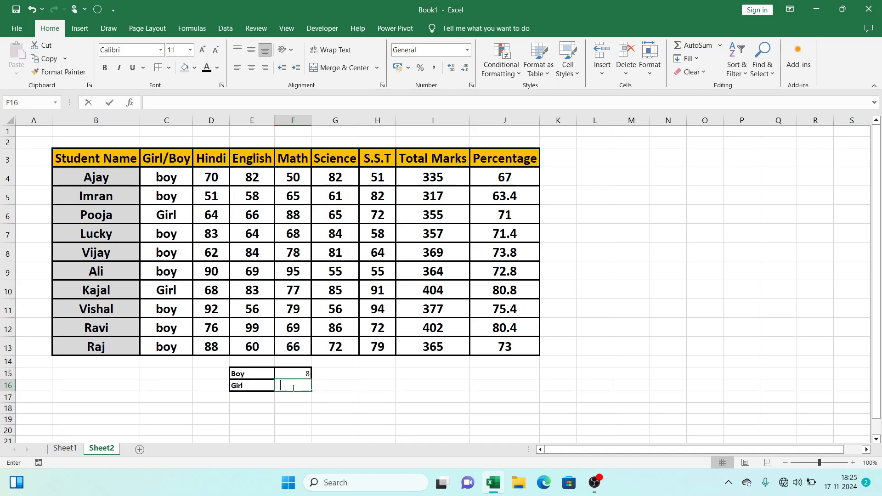
type("=counifs")
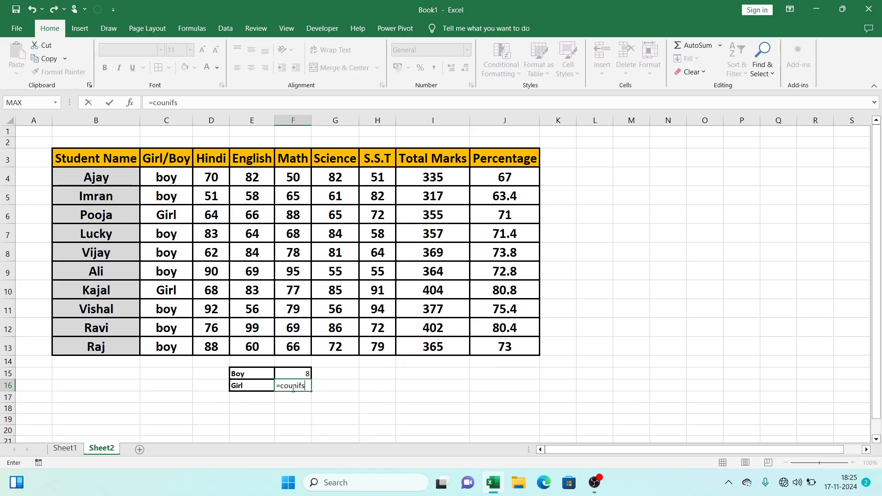
key("Tab")
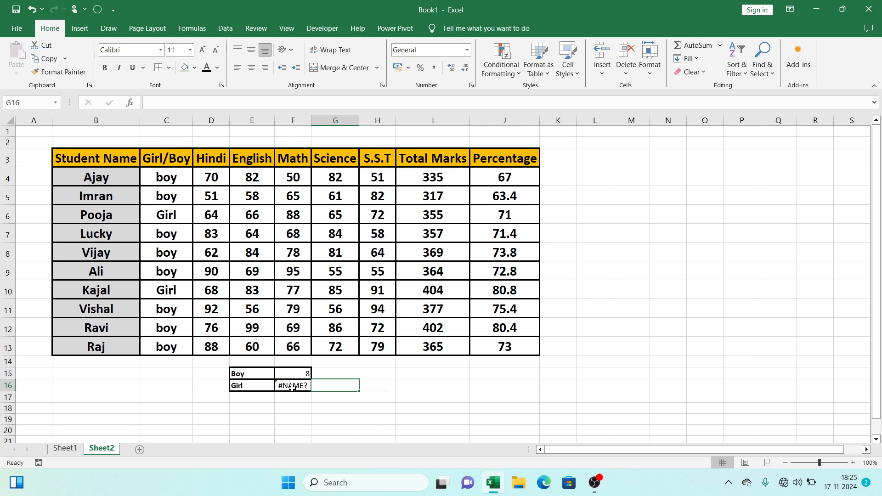
left_click(294, 387)
key("Delete")
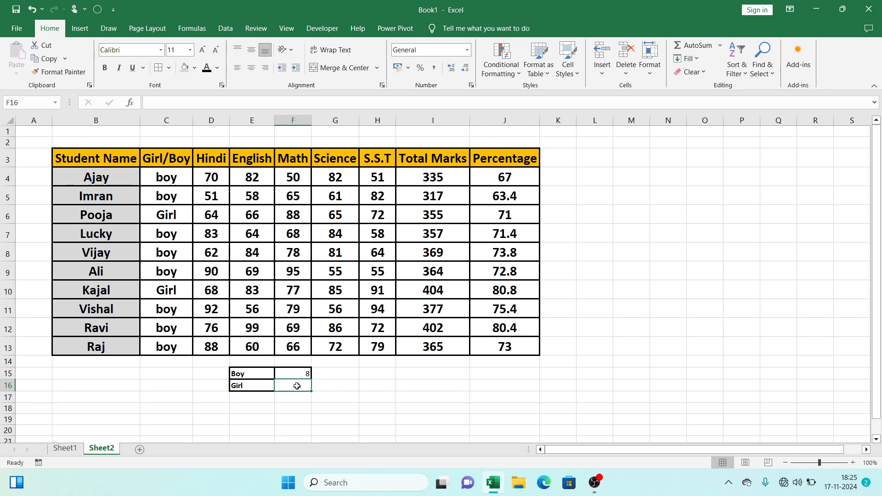
Start a COUNTIFS formula in cell F16 beside Girl, with Girl/Boy range C4:C13 and cell C10 as the criterion.
type("=")
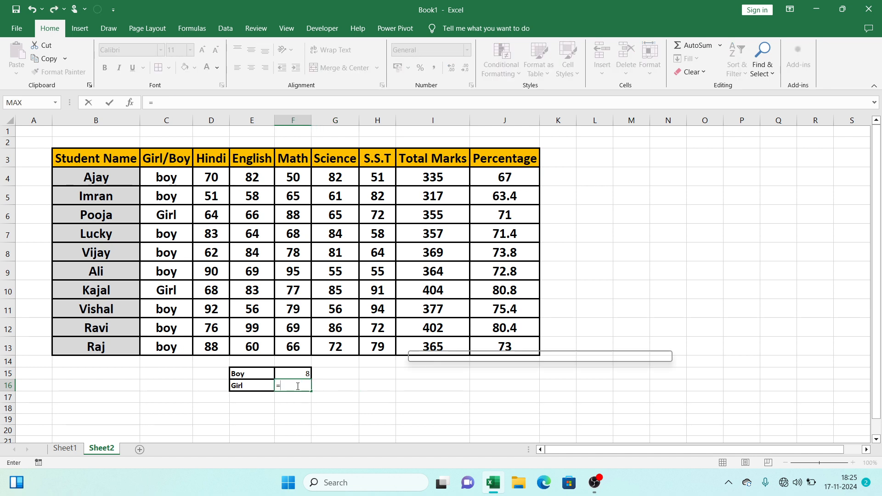
type("count")
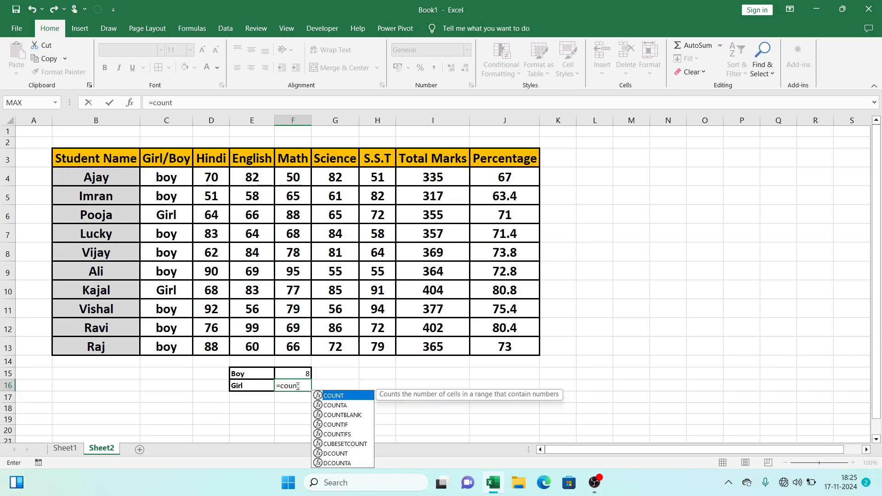
type("i")
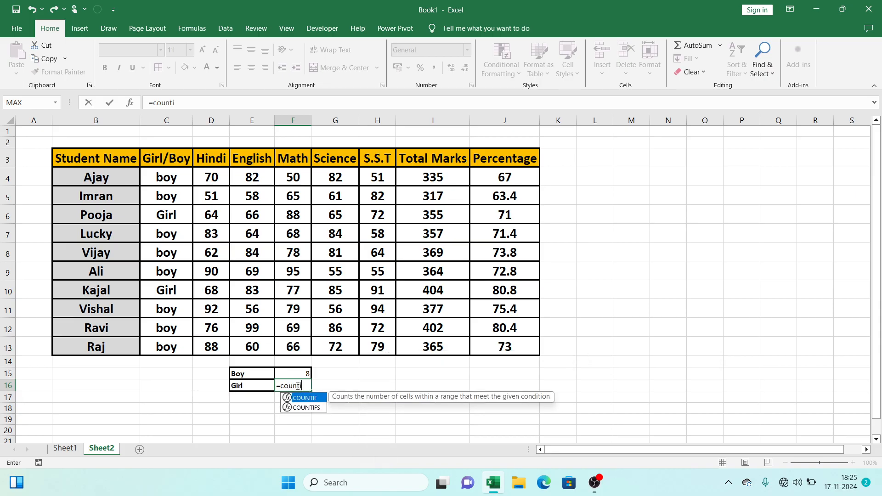
key("Down")
key("Tab")
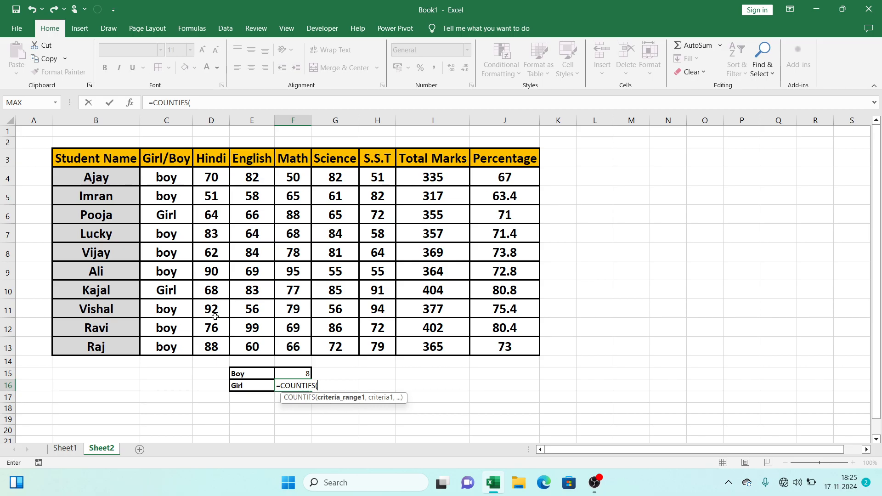
left_click(175, 181)
left_click_drag(175, 190, 169, 344)
type(",")
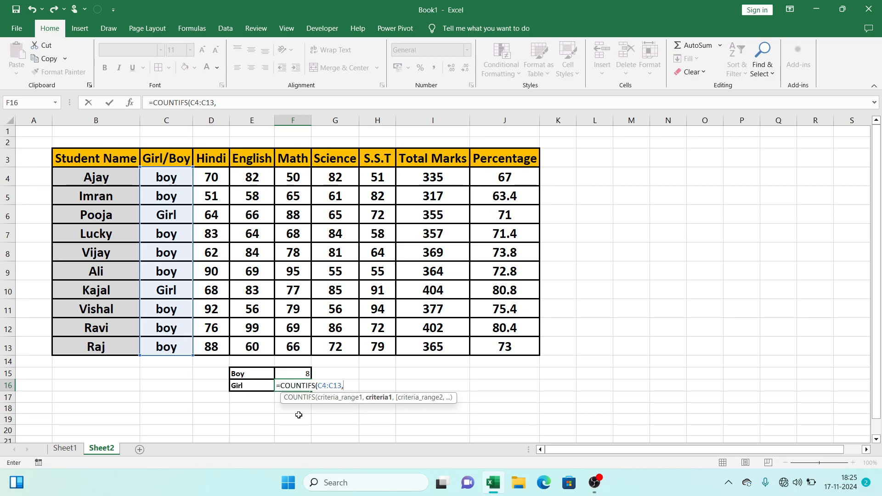
left_click(173, 290)
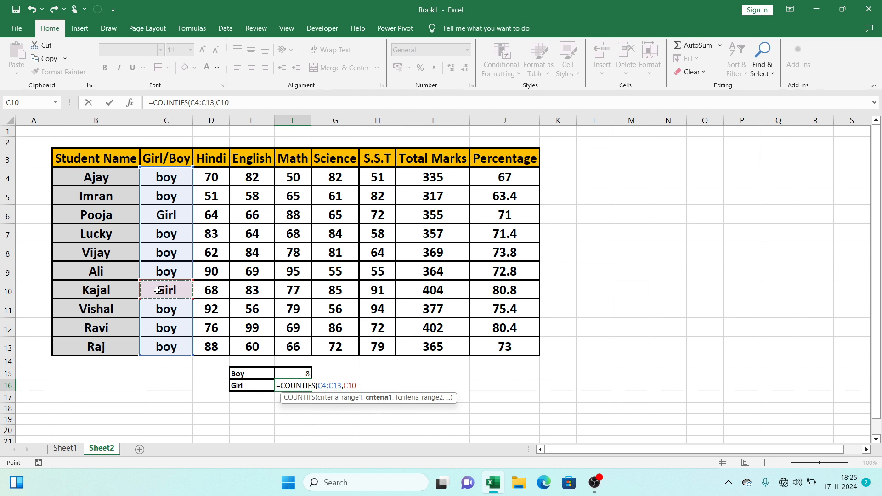
Add the Percentage range J4:J13 to the COUNTIFS formula in F16 and try entering it with the criterion ">"70%".
type(",")
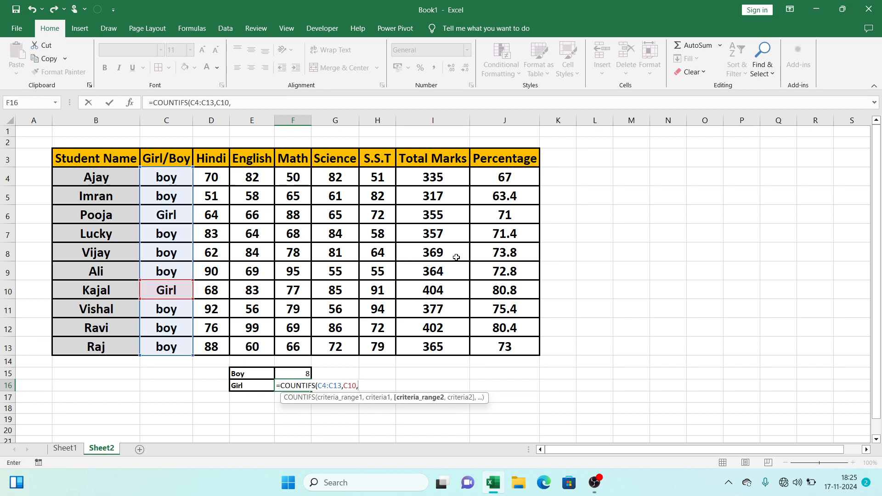
left_click_drag(484, 177, 493, 337)
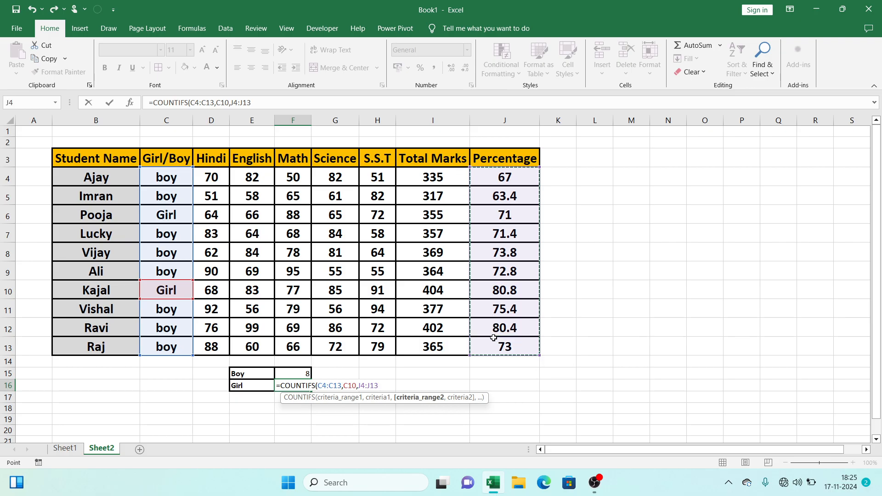
type(",\">70")
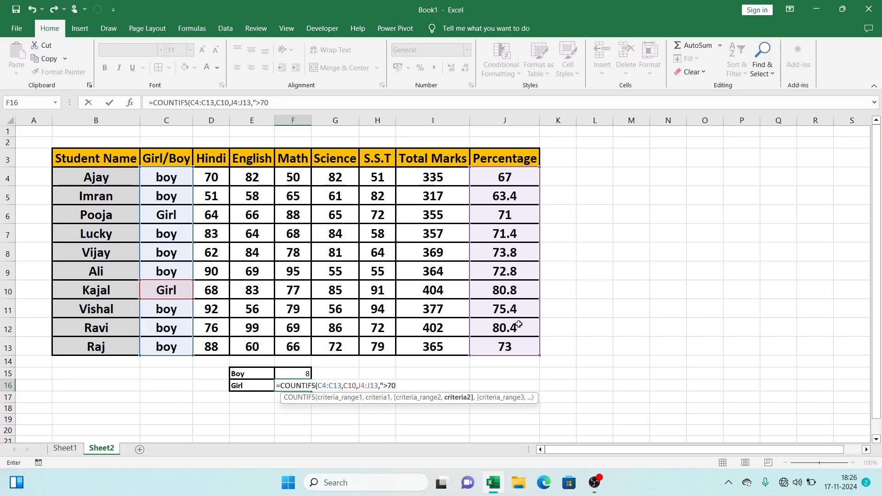
type("%")
left_click(388, 385)
type("\"")
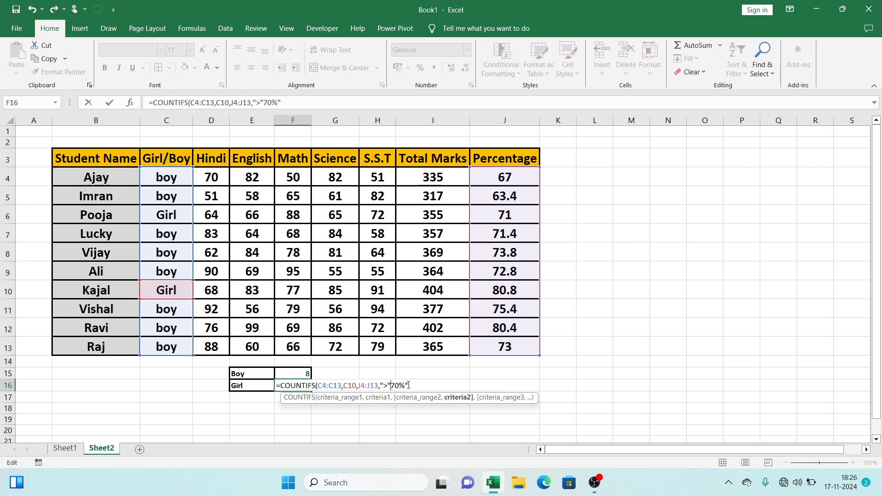
type(")")
key("Return")
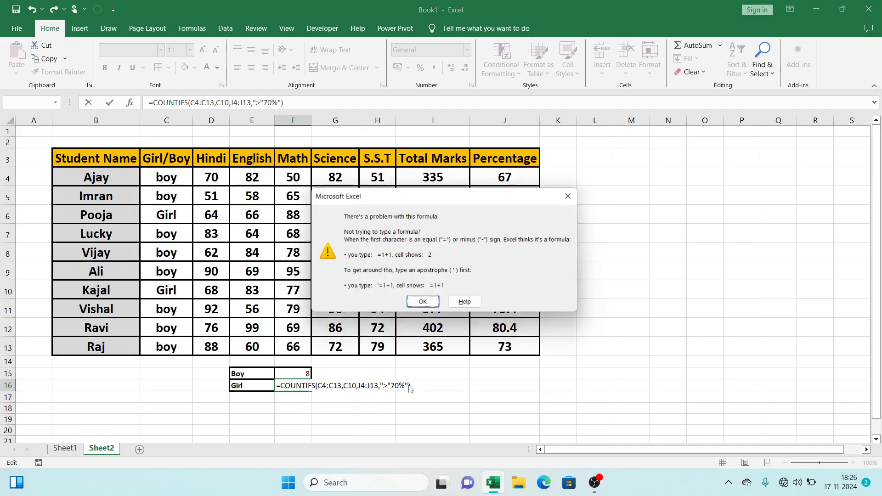
Remove the extra quotation mark before 70% so the criterion reads ">70%", enter the F16 formula and review it against the percentages.
left_click(430, 300)
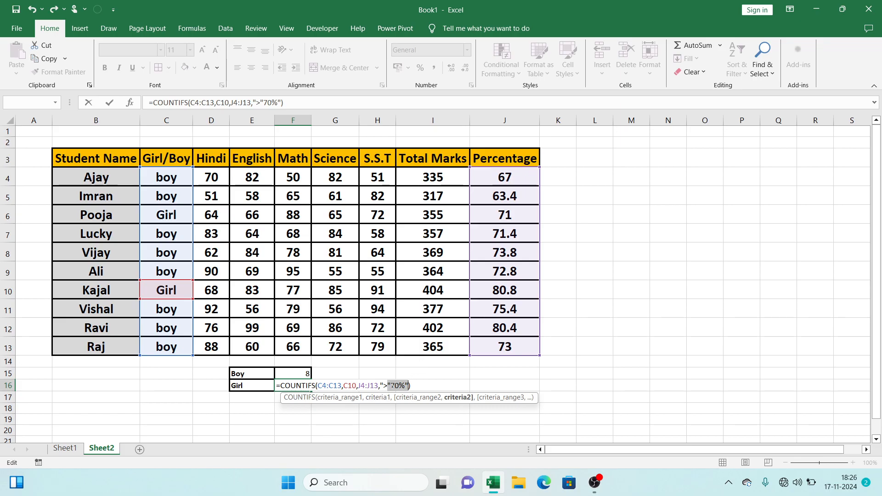
left_click(392, 385)
key("BackSpace")
key("Return")
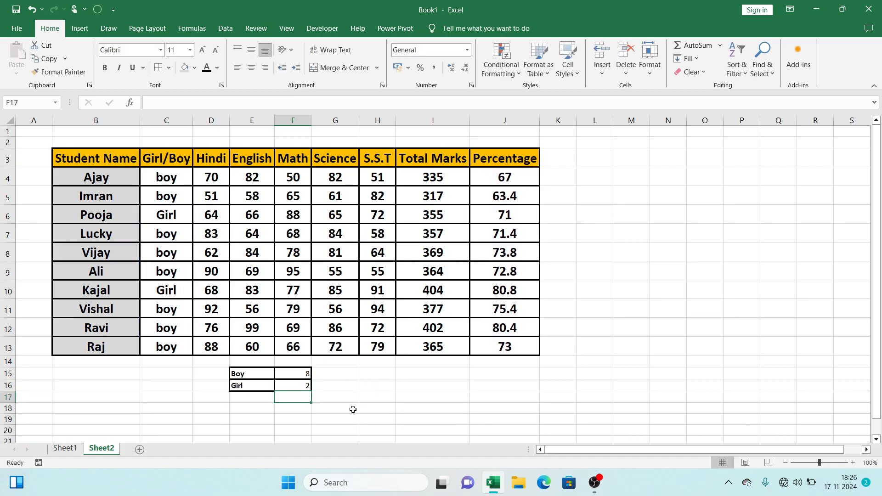
left_click(295, 389)
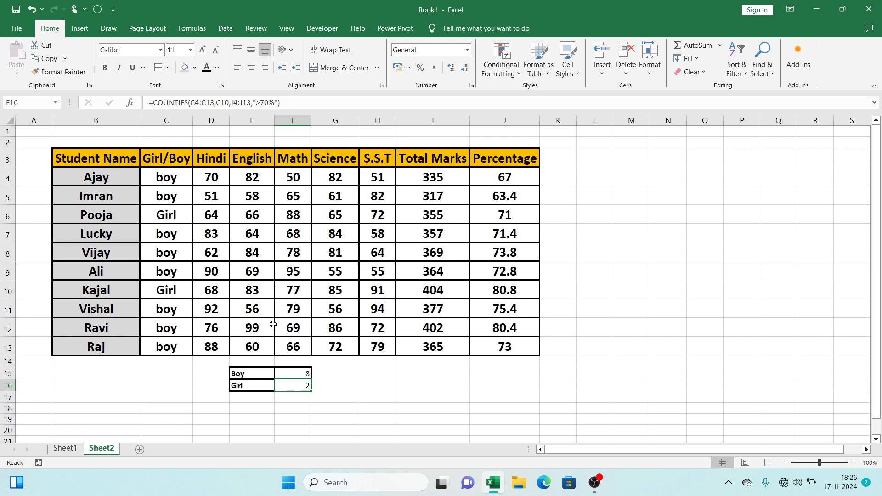
left_click(493, 293)
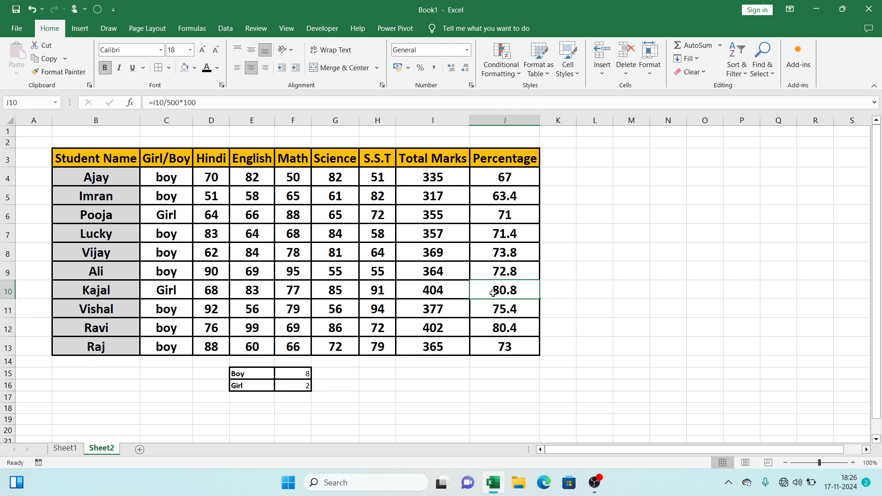